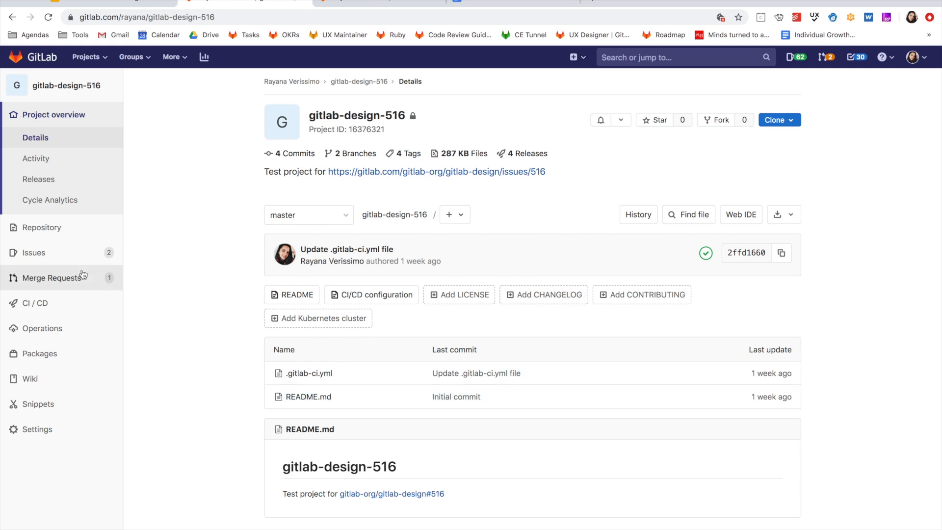
Step: Open the project's releases page, look through the listed releases, and expand the evidence checksum of release v1.2.45
{"action": "mouse_move", "coordinate": [85, 254]}
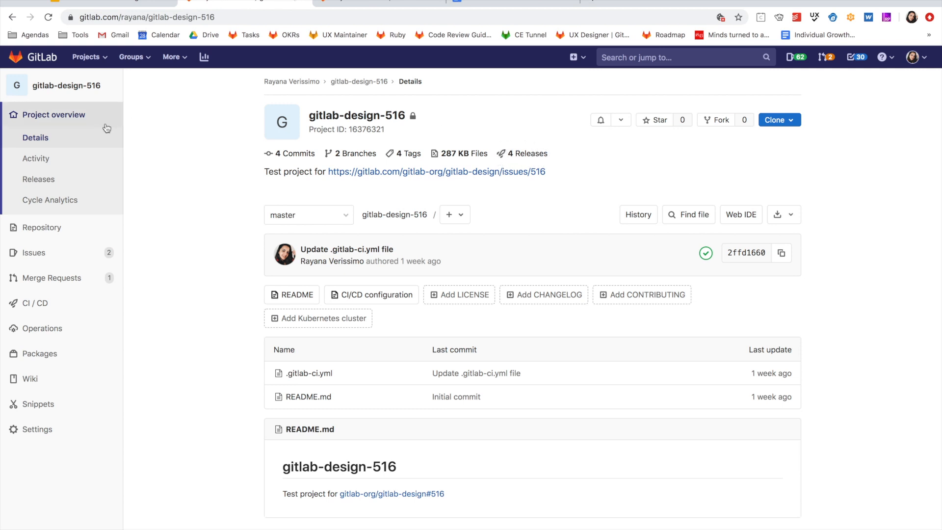
{"action": "left_click", "coordinate": [89, 181]}
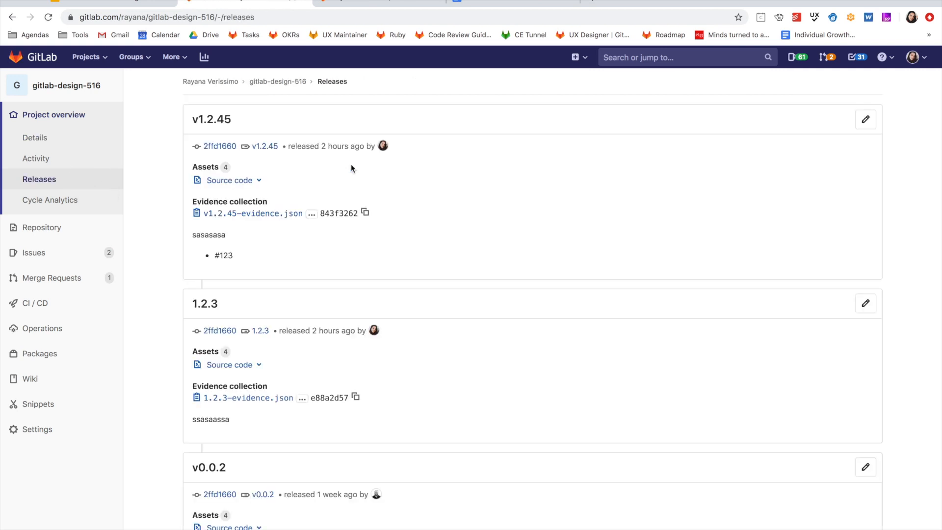
{"action": "scroll", "coordinate": [351, 166], "scroll_direction": "down", "scroll_amount": 6}
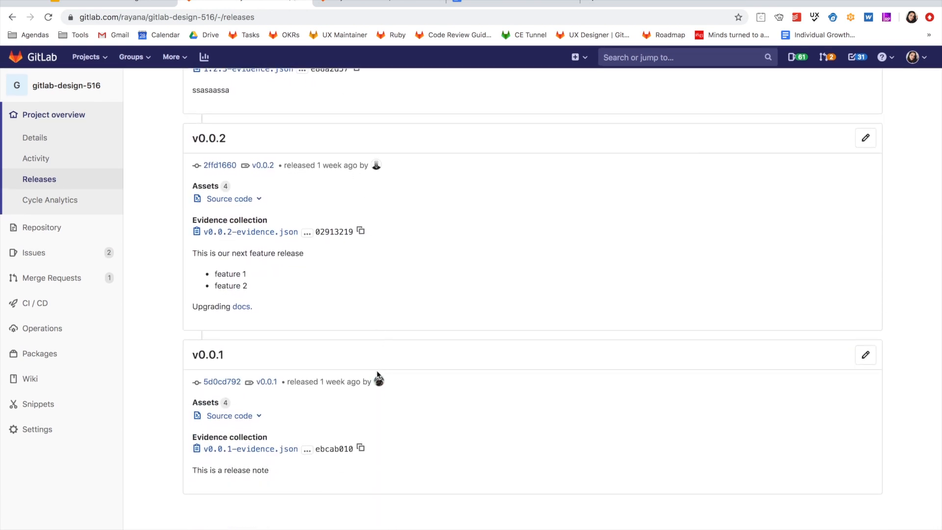
{"action": "mouse_move", "coordinate": [335, 164]}
{"action": "scroll", "coordinate": [335, 165], "scroll_direction": "up", "scroll_amount": 6}
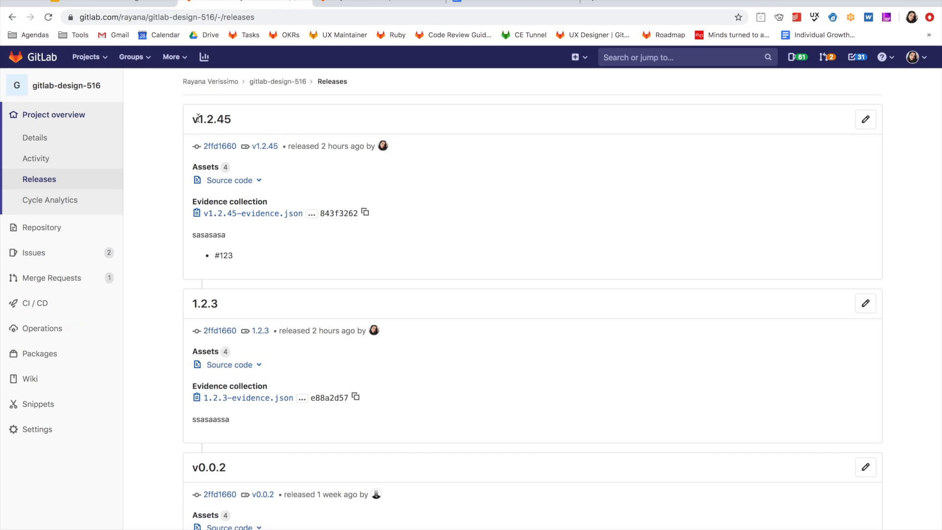
{"action": "mouse_move", "coordinate": [220, 146]}
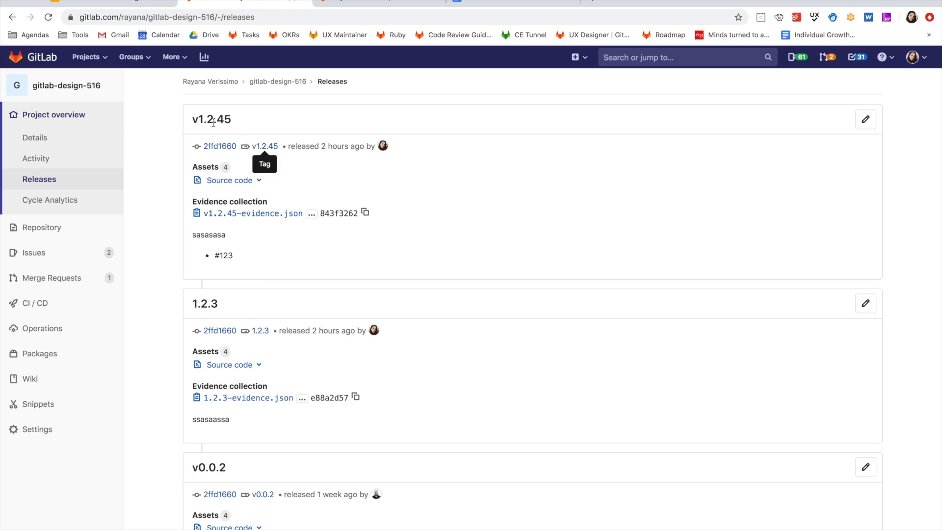
{"action": "mouse_move", "coordinate": [345, 147]}
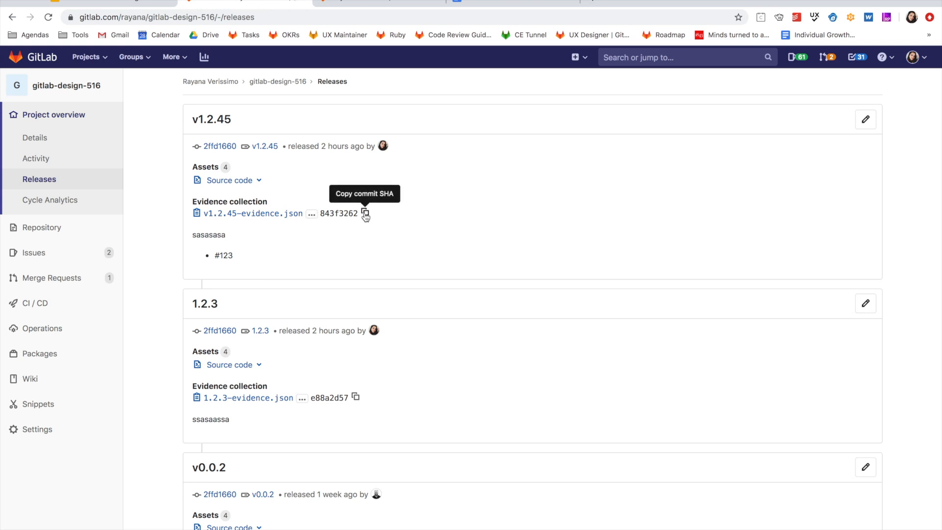
{"action": "left_click", "coordinate": [311, 213]}
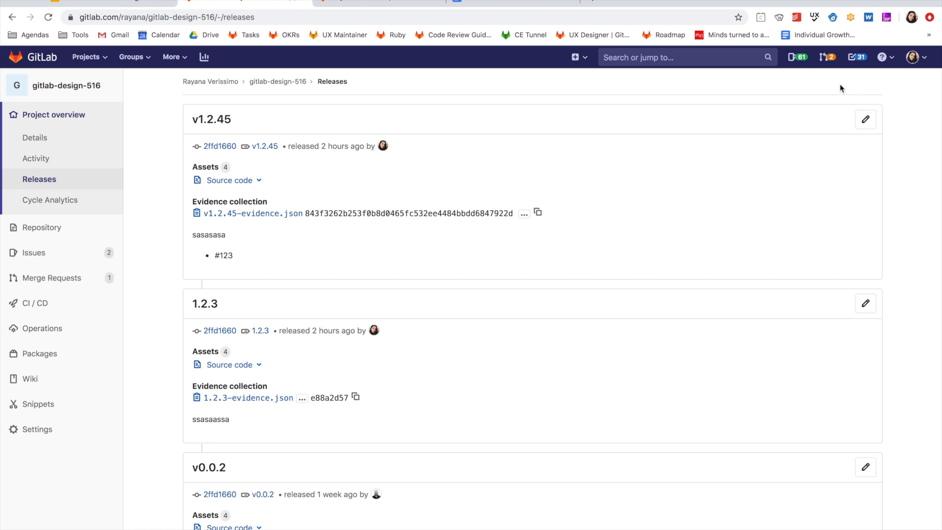
{"action": "left_click", "coordinate": [587, 63]}
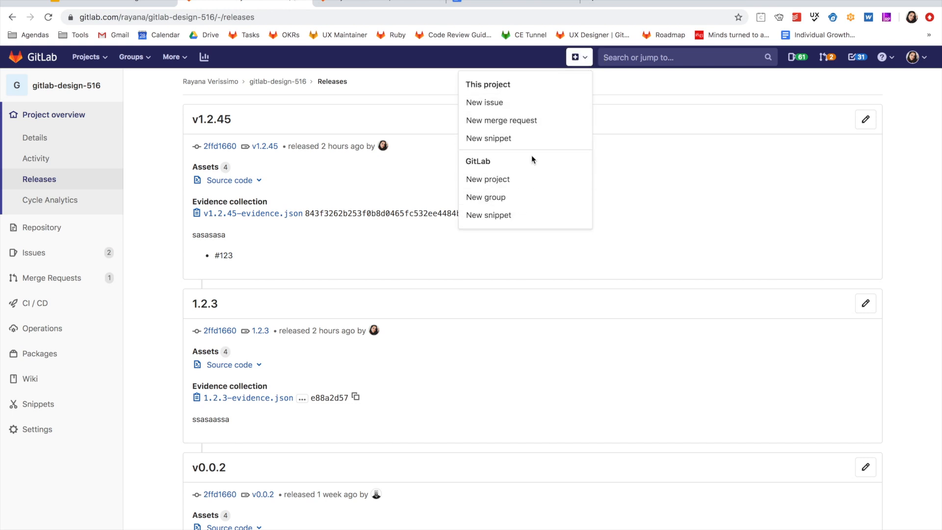
{"action": "left_click", "coordinate": [665, 103]}
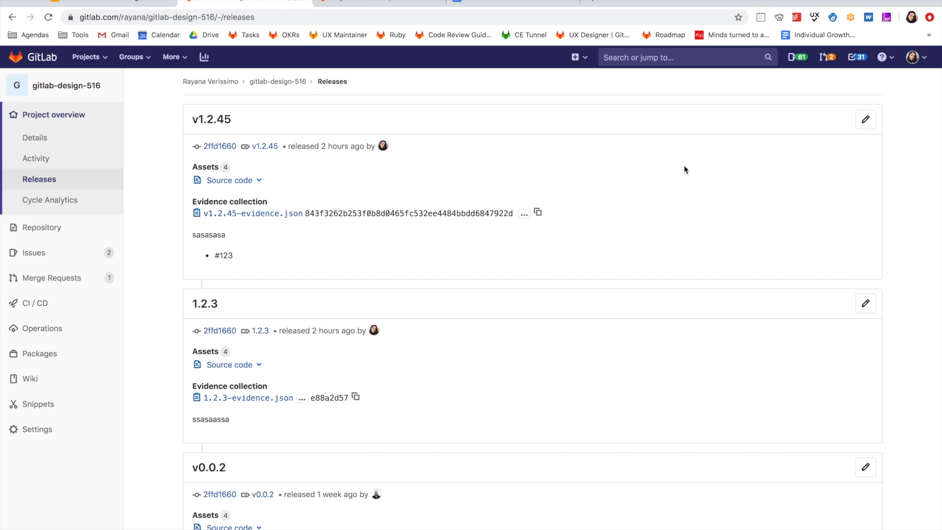
Step: Edit release v1.2.45 to add a bold bullet "bold" and an italic bullet "italic" below #123 in its notes, and save the changes
{"action": "left_click", "coordinate": [866, 121]}
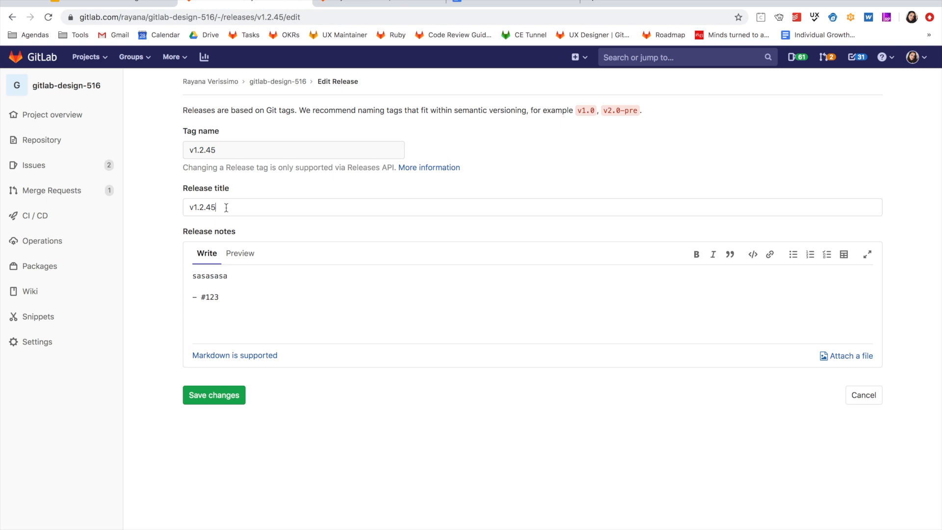
{"action": "left_click", "coordinate": [240, 281]}
{"action": "left_click", "coordinate": [242, 294]}
{"action": "key", "text": "Return"}
{"action": "type", "text": "- "}
{"action": "type", "text": "**bold"}
{"action": "type", "text": "** "}
{"action": "type", "text": "- "}
{"action": "type", "text": "*"}
{"action": "type", "text": "italic*"}
{"action": "left_click", "coordinate": [221, 396]}
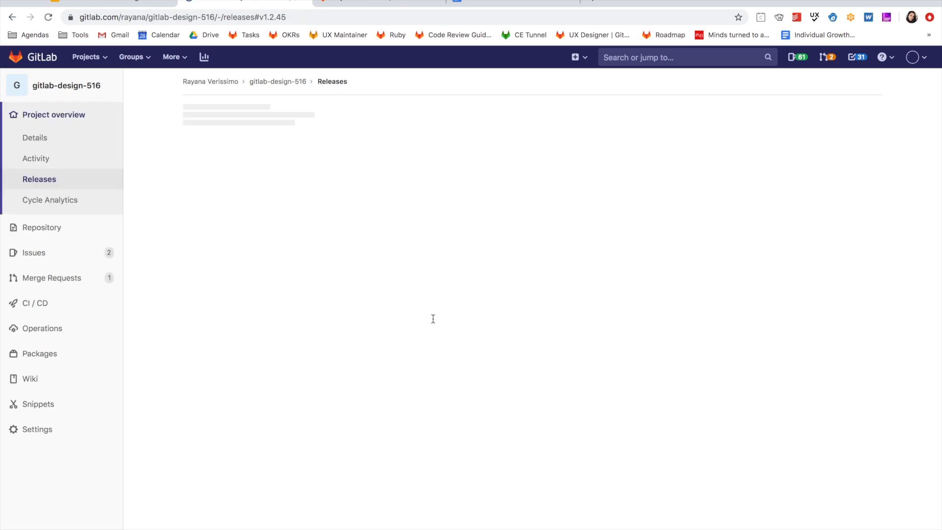
{"action": "scroll", "coordinate": [336, 284], "scroll_direction": "up", "scroll_amount": 2}
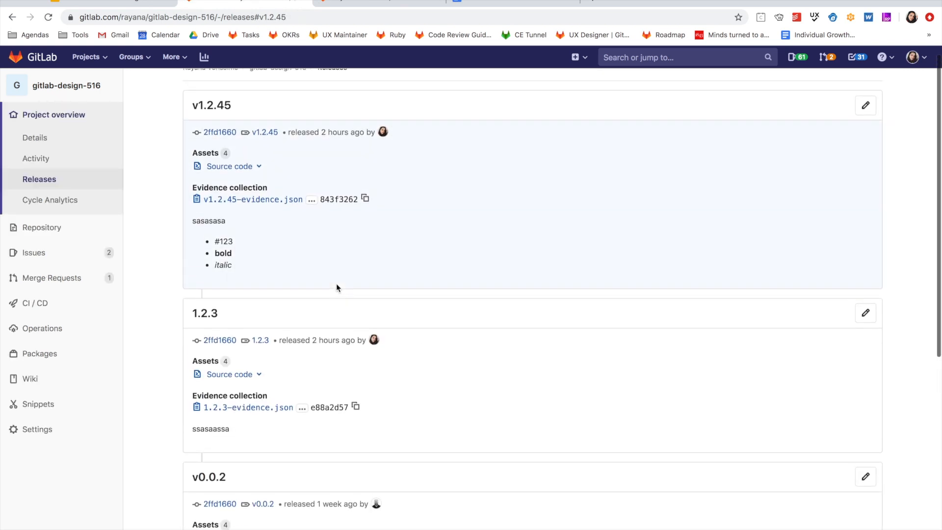
{"action": "scroll", "coordinate": [645, 232], "scroll_direction": "down", "scroll_amount": 1}
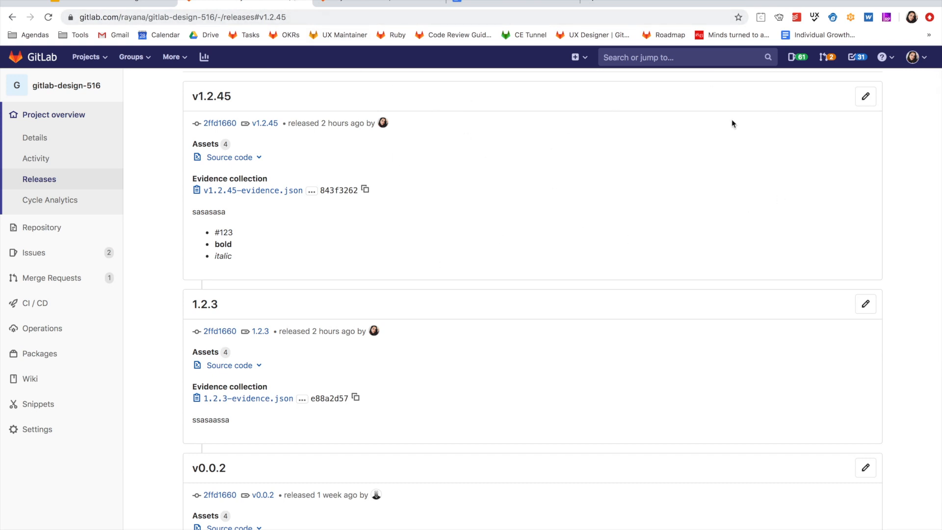
{"action": "scroll", "coordinate": [731, 123], "scroll_direction": "up", "scroll_amount": 1}
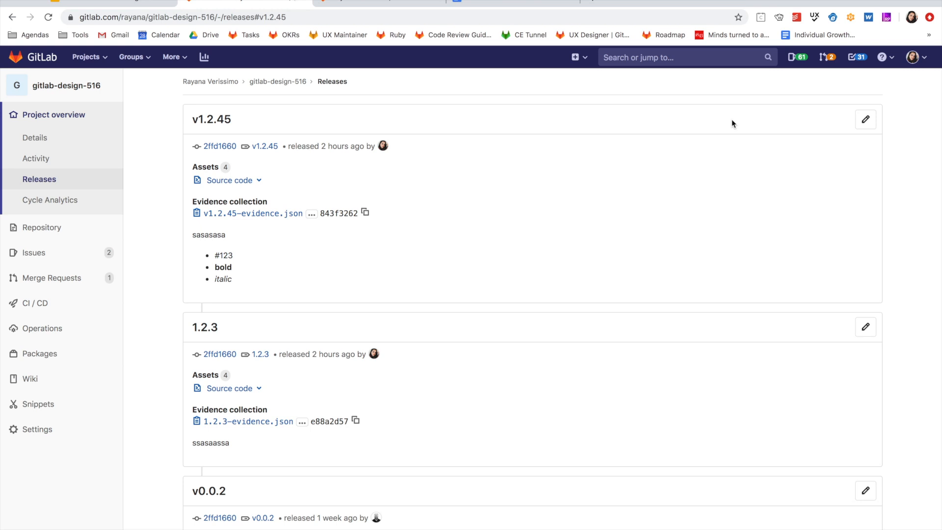
Step: Open the repository's tags list, follow the v0.0.2 tag's link to its release, and return to the tags
{"action": "mouse_move", "coordinate": [76, 232]}
{"action": "left_click", "coordinate": [149, 290]}
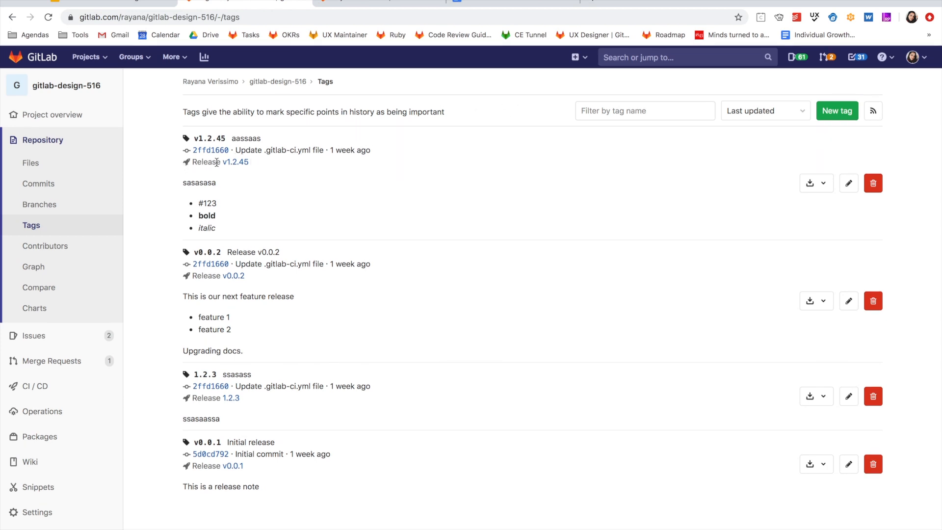
{"action": "left_click_drag", "start_coordinate": [253, 162], "coordinate": [181, 164]}
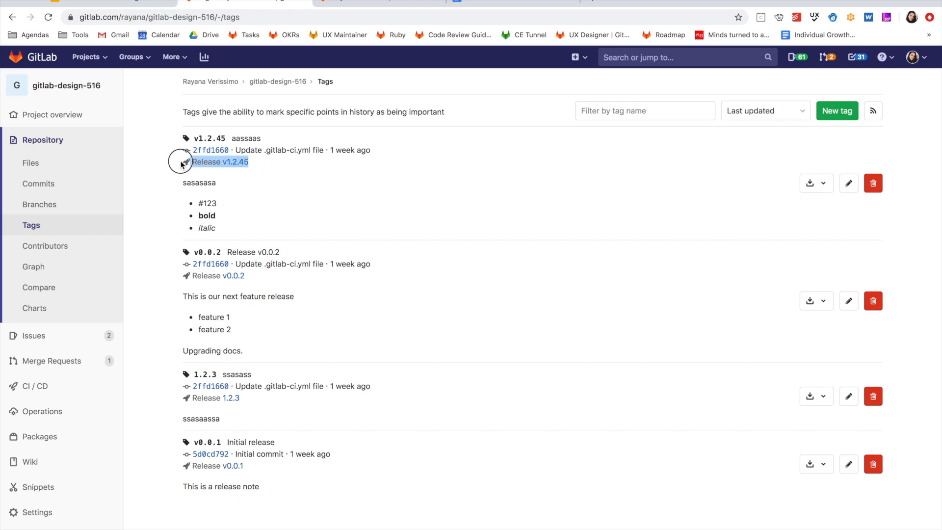
{"action": "left_click", "coordinate": [263, 164]}
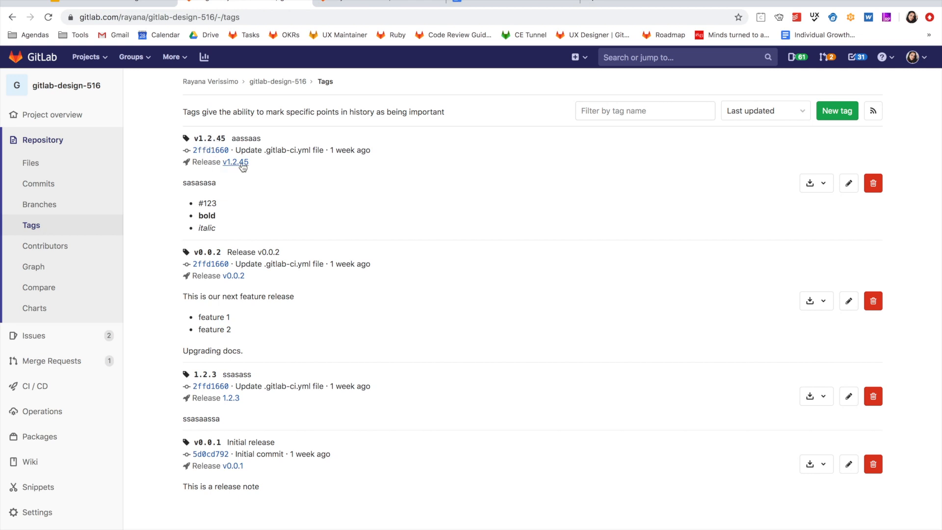
{"action": "left_click", "coordinate": [234, 276]}
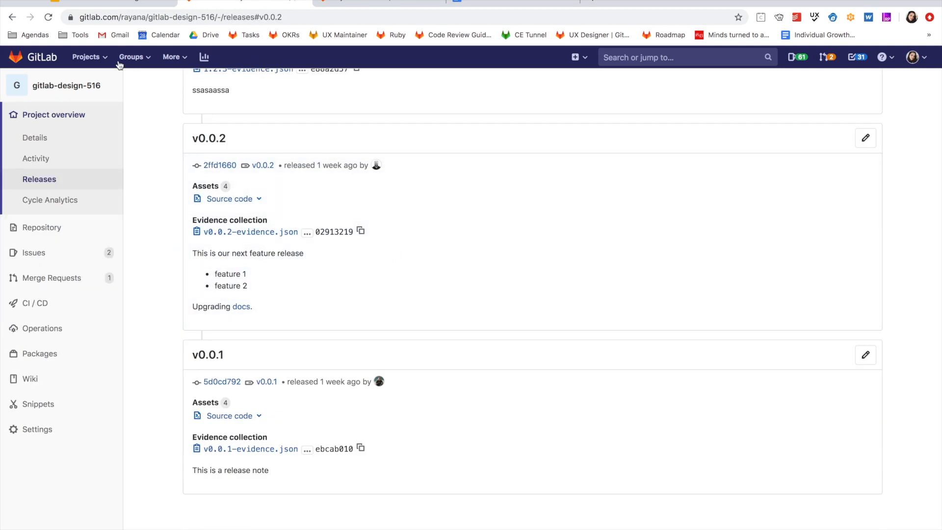
{"action": "left_click", "coordinate": [13, 17]}
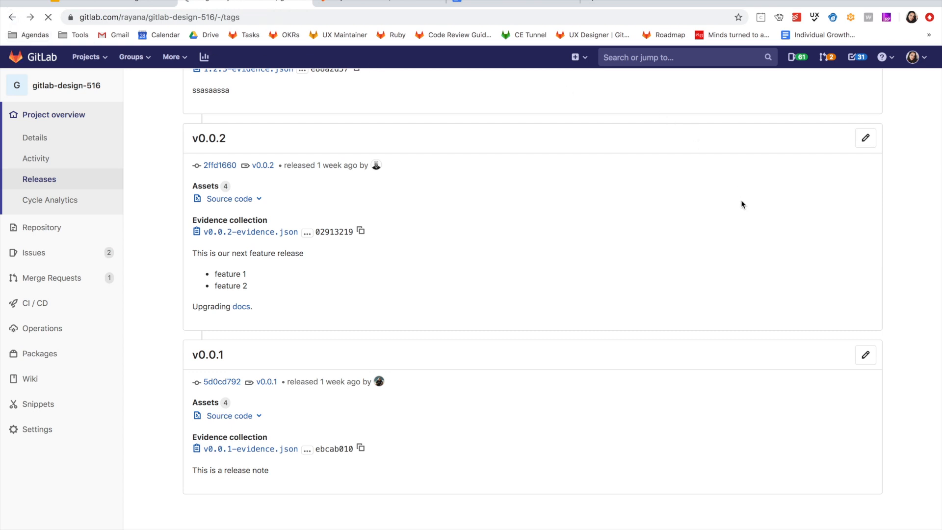
Step: Start a new tag named v1.0 created from release-v1.0, leaving the message empty and shrinking its box
{"action": "left_click", "coordinate": [835, 116]}
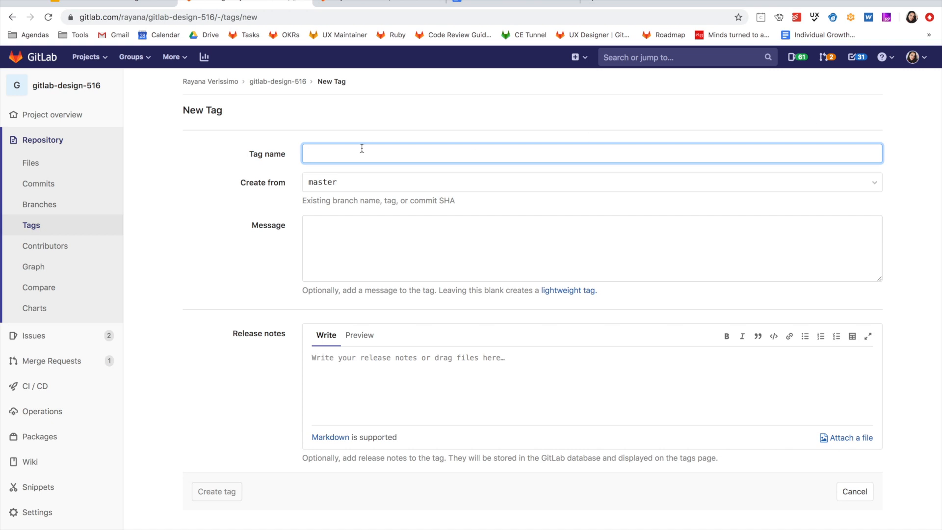
{"action": "type", "text": "v"}
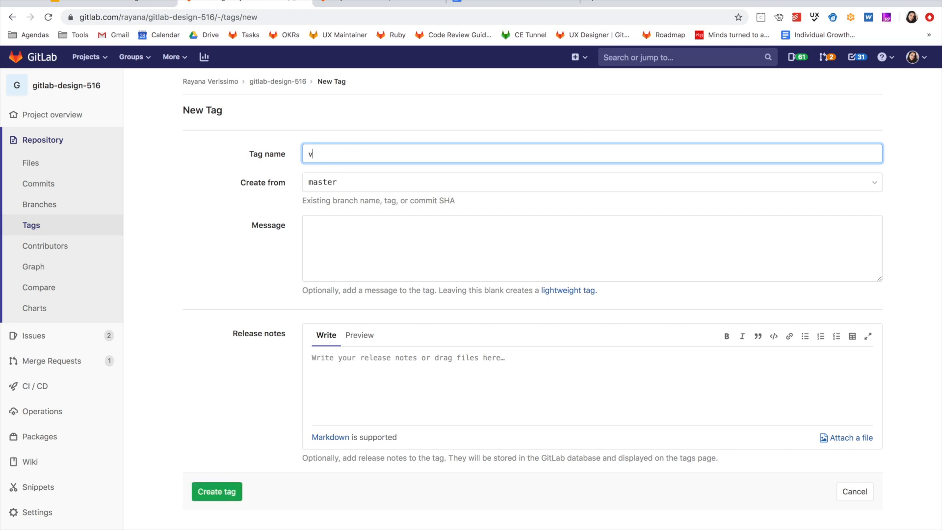
{"action": "type", "text": "1.0"}
{"action": "left_click", "coordinate": [353, 187]}
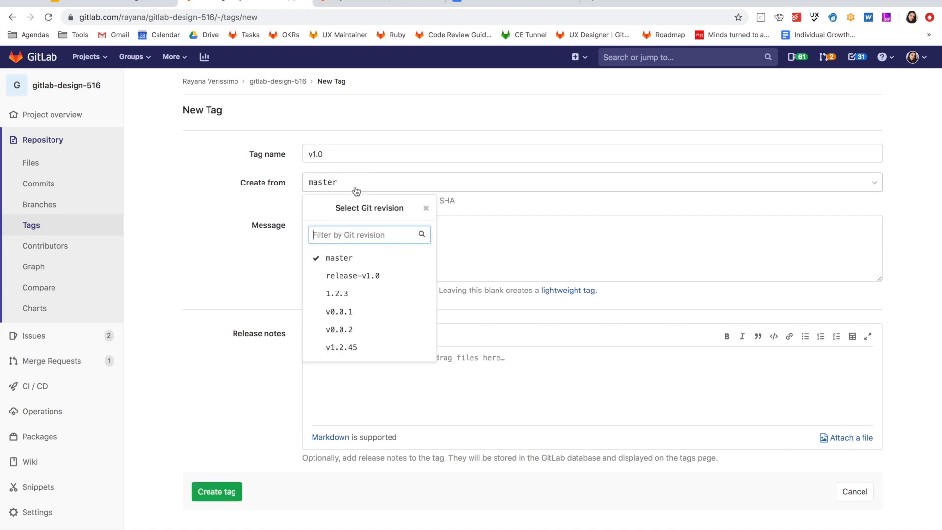
{"action": "left_click", "coordinate": [384, 276]}
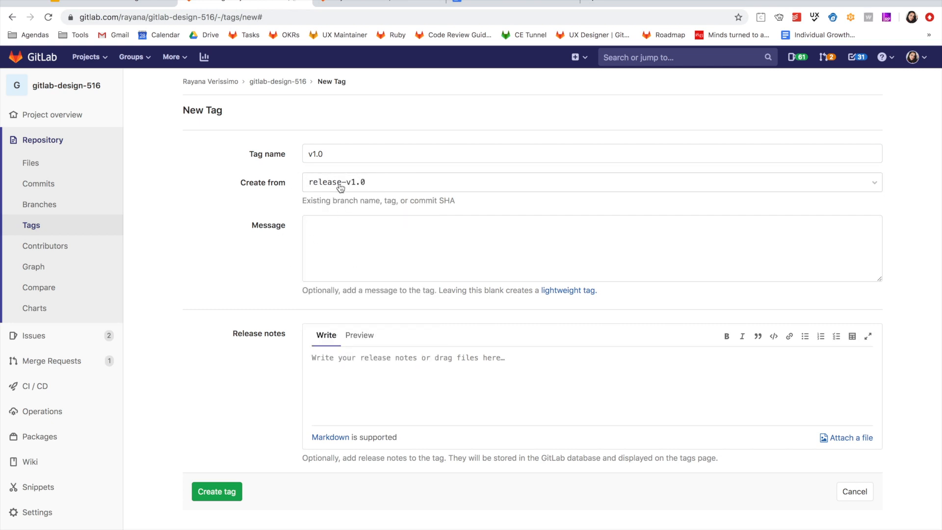
{"action": "left_click", "coordinate": [359, 242]}
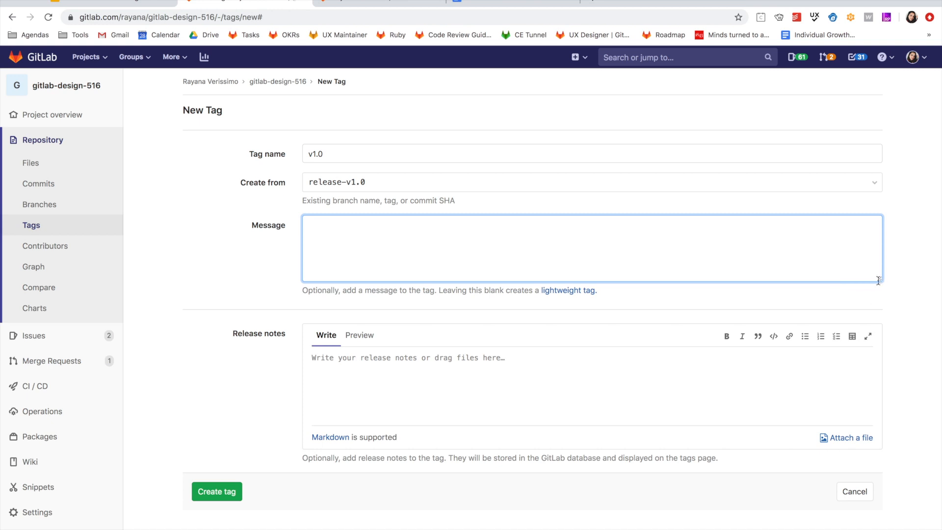
{"action": "left_click_drag", "start_coordinate": [881, 280], "coordinate": [879, 236]}
{"action": "left_click", "coordinate": [901, 234]}
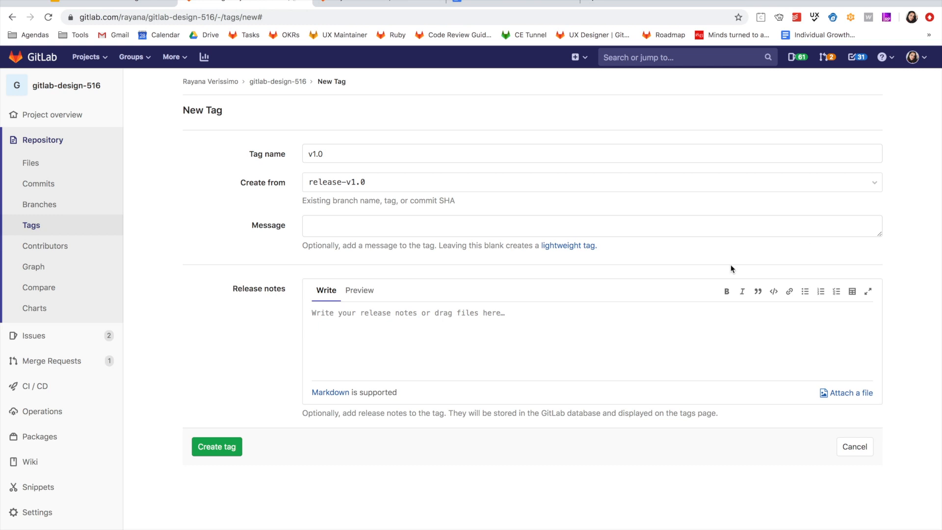
Step: Write the release notes "adding notes my new release item" with bullets test, #1 and #2, and create the tag
{"action": "left_click", "coordinate": [474, 339]}
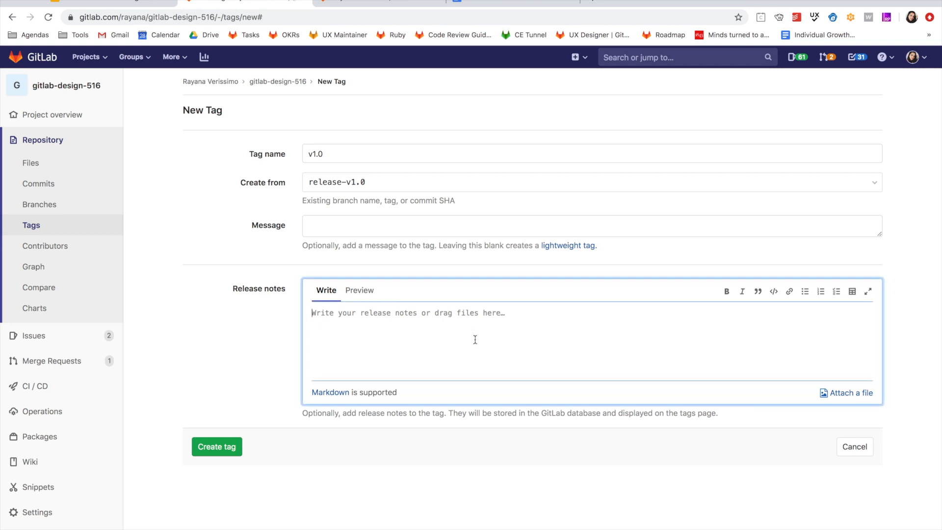
{"action": "type", "text": "adding notes my new release item"}
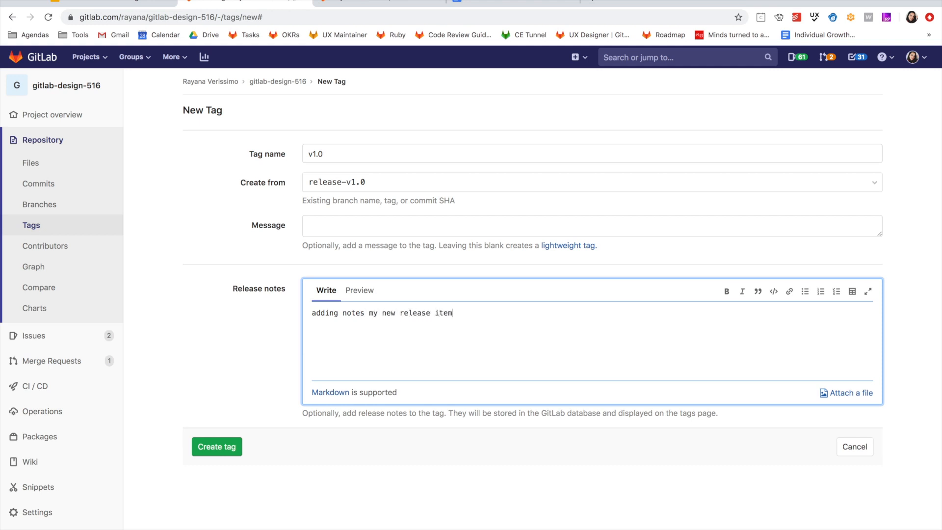
{"action": "key", "text": "Return"}
{"action": "type", "text": "- test"}
{"action": "key", "text": "Return"}
{"action": "type", "text": "- #1"}
{"action": "key", "text": "Return"}
{"action": "type", "text": "- #2"}
{"action": "left_click", "coordinate": [227, 456]}
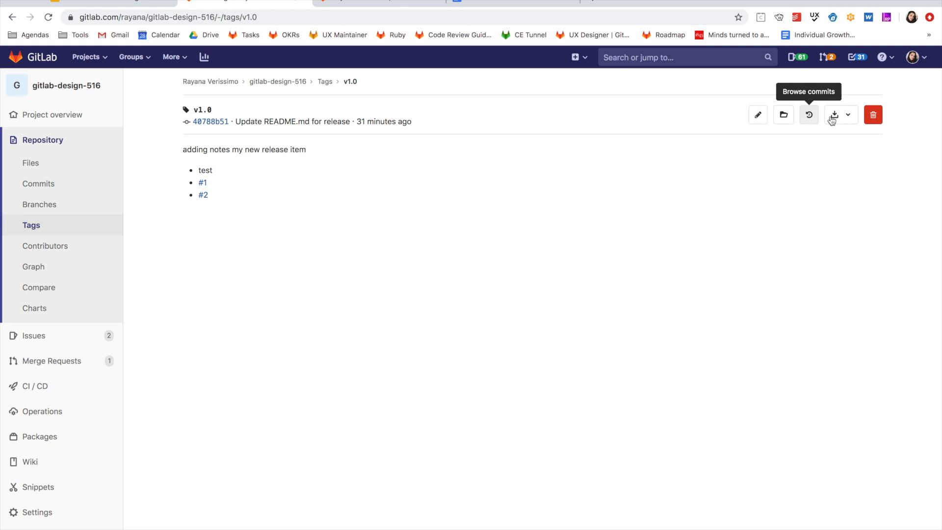
Step: Check the v1.0 tag's download options and its release notes editor, leaving the editor without saving
{"action": "left_click", "coordinate": [846, 116]}
{"action": "left_click", "coordinate": [859, 225]}
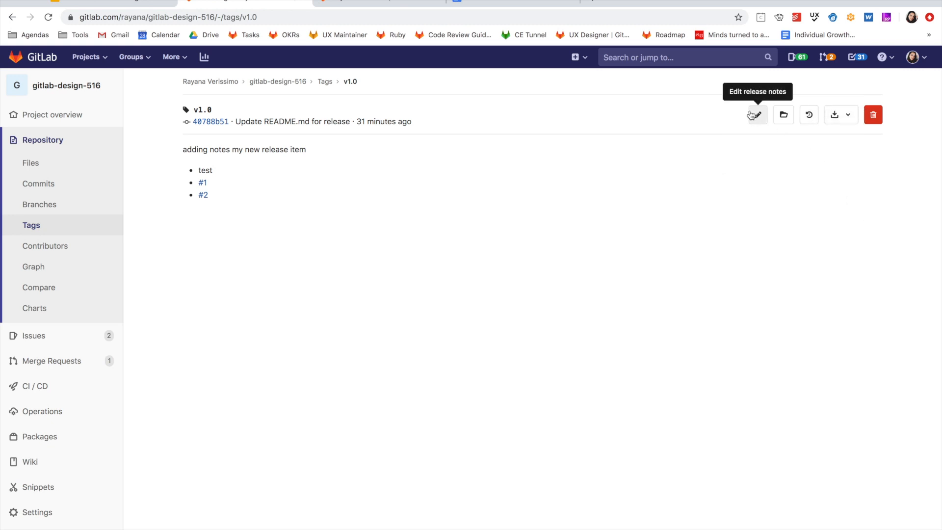
{"action": "mouse_move", "coordinate": [53, 116]}
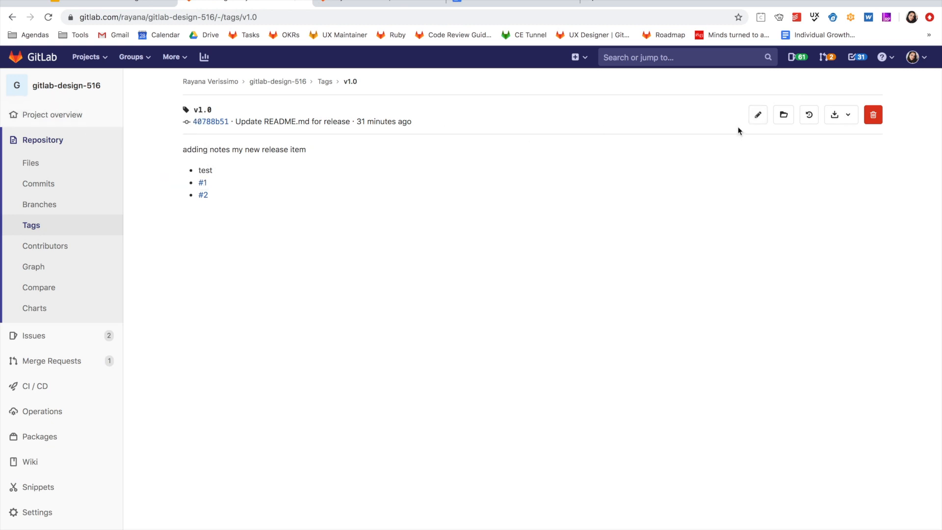
{"action": "left_click", "coordinate": [753, 123]}
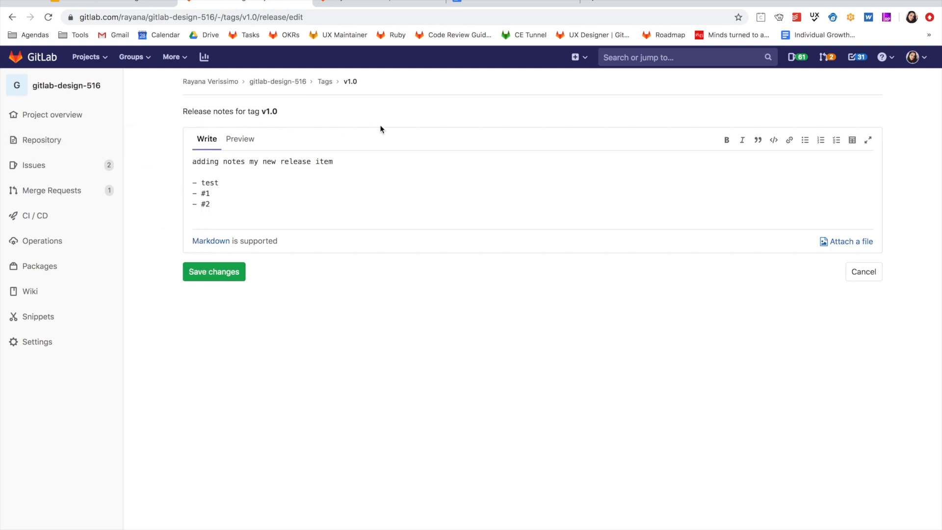
{"action": "left_click", "coordinate": [851, 273]}
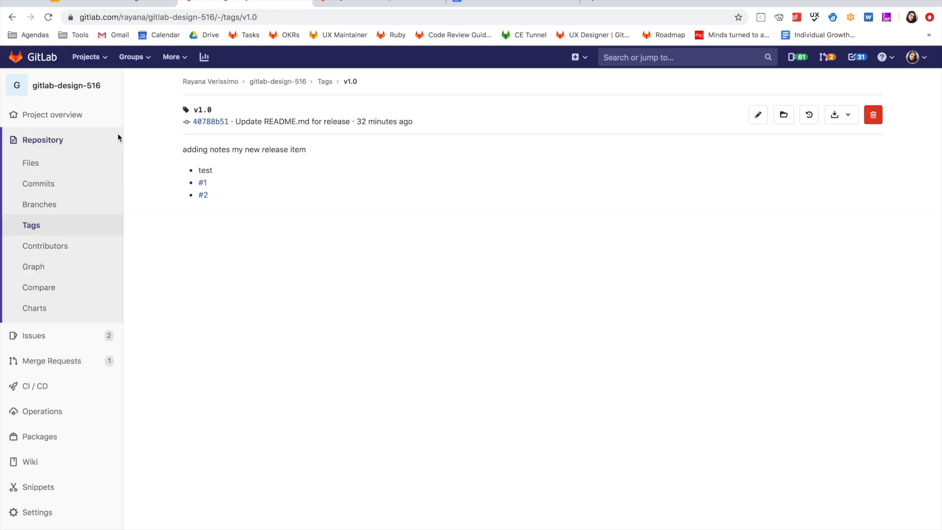
Step: Return to the project's releases page, then expand and collapse the evidence checksum of release v1.0
{"action": "mouse_move", "coordinate": [98, 125]}
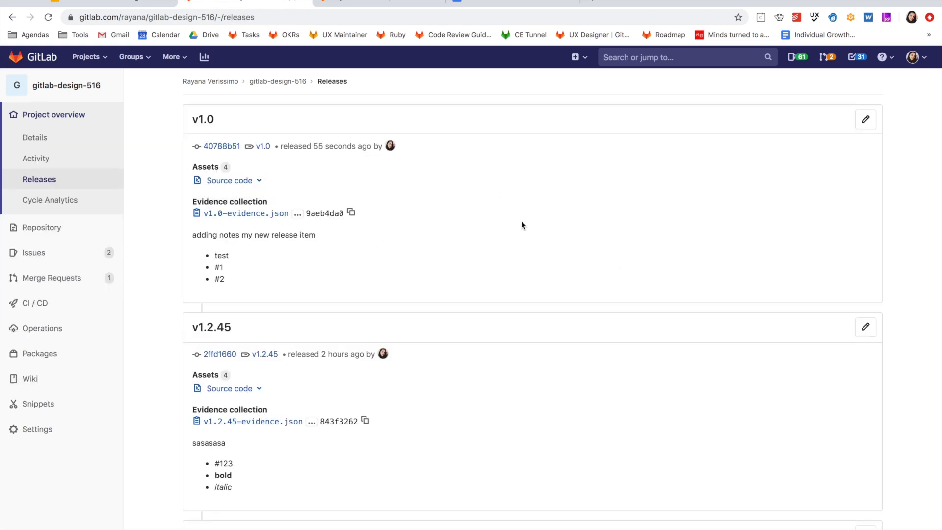
{"action": "left_click", "coordinate": [298, 215]}
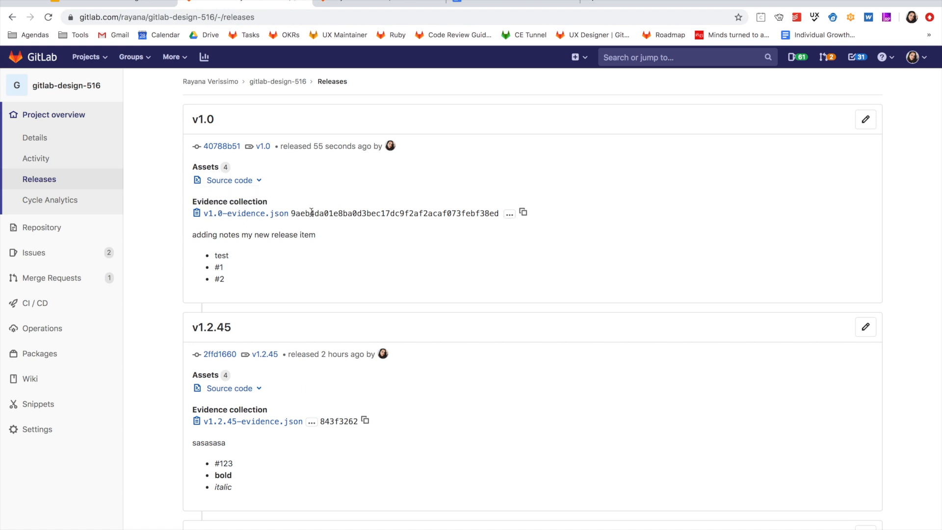
{"action": "left_click", "coordinate": [509, 216]}
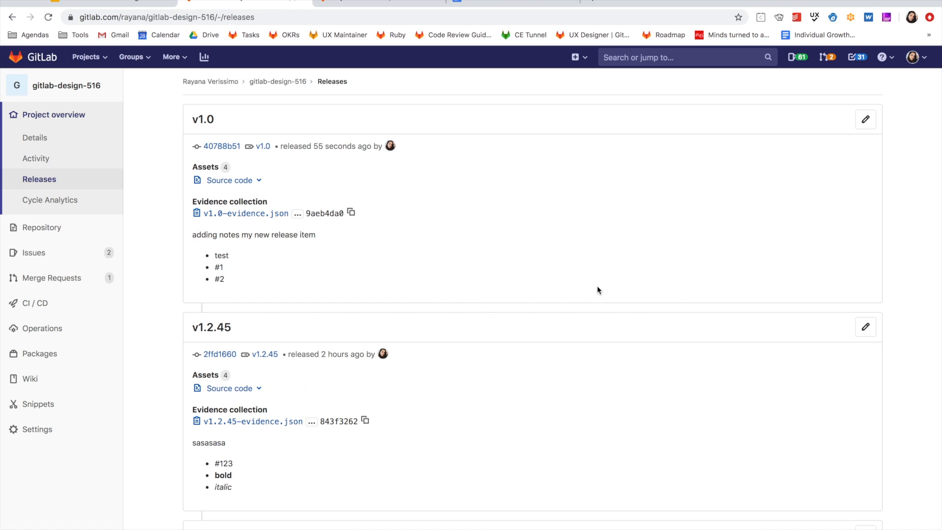
Step: From the gitlab-design-516 project details, open the custom notification events, switch New release on and off again, and close the dialog
{"action": "scroll", "coordinate": [597, 289], "scroll_direction": "down", "scroll_amount": 1}
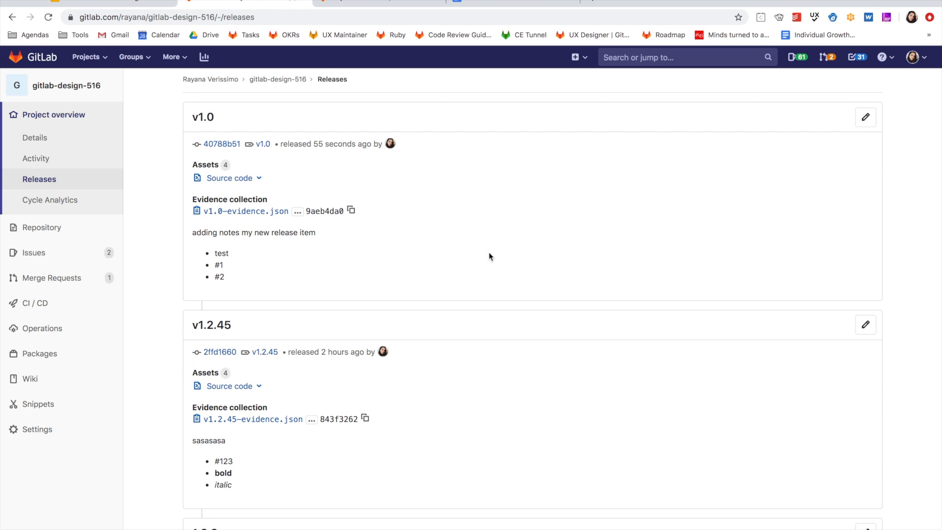
{"action": "scroll", "coordinate": [731, 87], "scroll_direction": "up", "scroll_amount": 2}
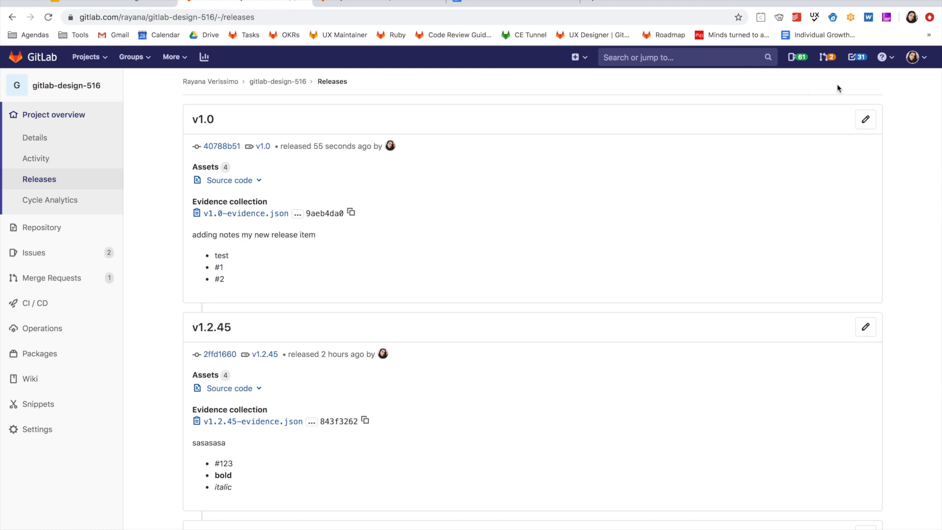
{"action": "left_click", "coordinate": [276, 82]}
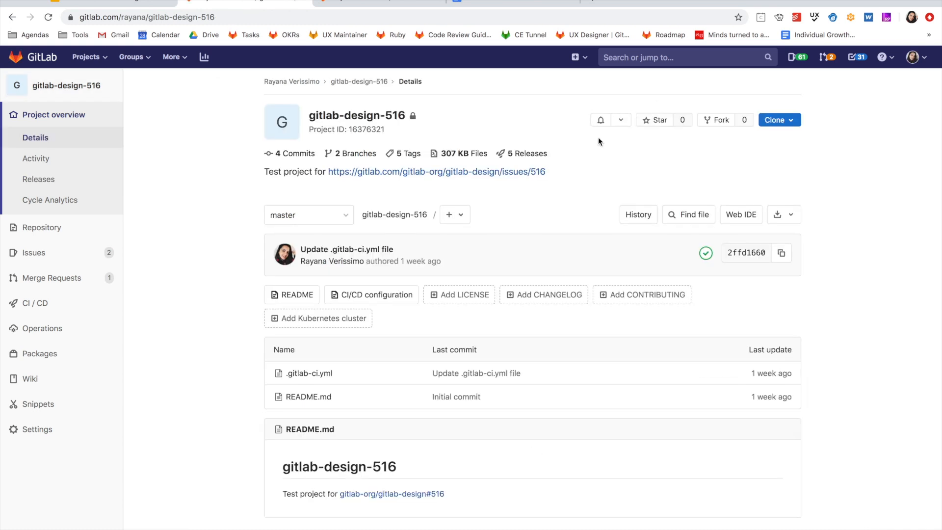
{"action": "left_click", "coordinate": [622, 121]}
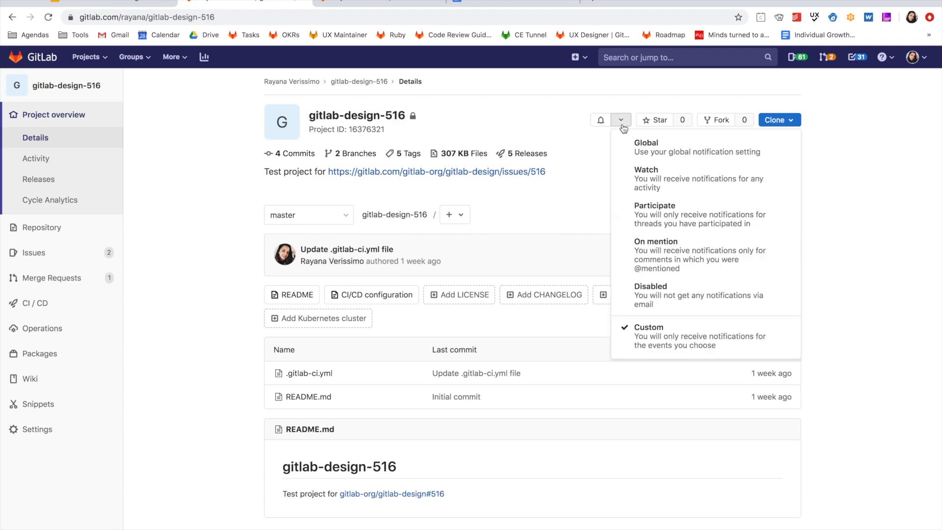
{"action": "left_click", "coordinate": [650, 332]}
{"action": "left_click", "coordinate": [454, 129]}
{"action": "left_click", "coordinate": [464, 129]}
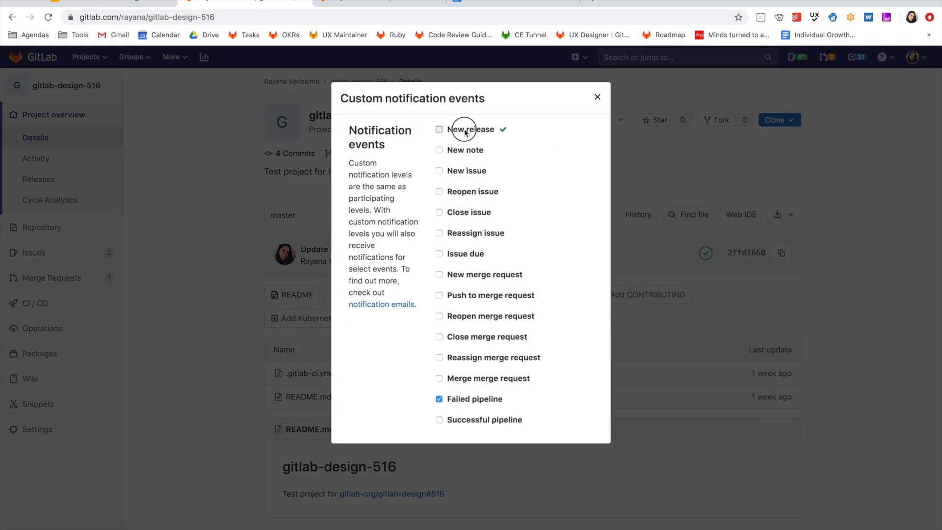
{"action": "left_click", "coordinate": [595, 99]}
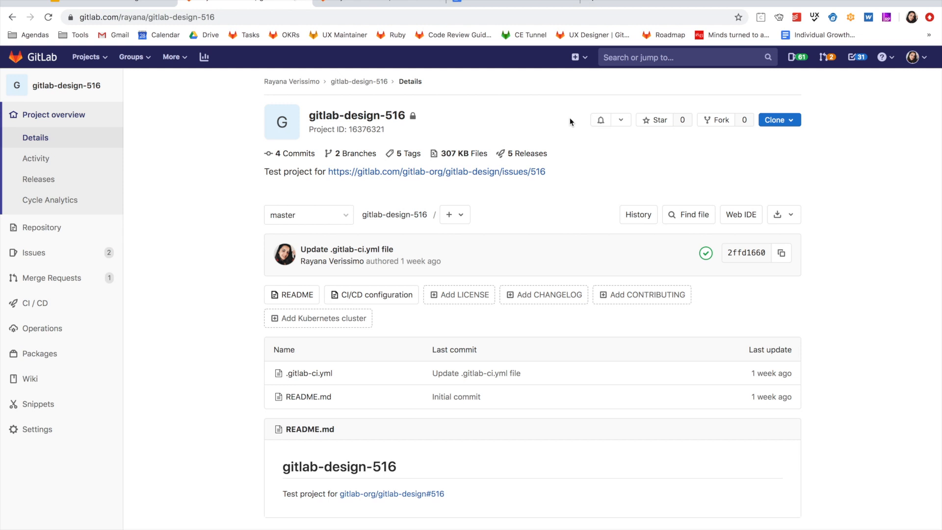
Step: Return to the project's releases page and look through the list of releases
{"action": "left_click", "coordinate": [67, 178]}
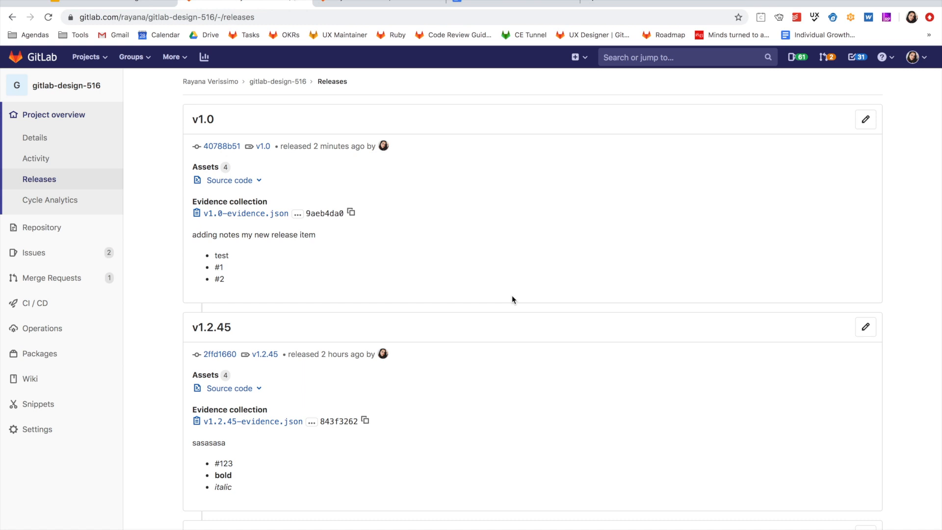
{"action": "scroll", "coordinate": [511, 299], "scroll_direction": "down", "scroll_amount": 10}
{"action": "scroll", "coordinate": [513, 298], "scroll_direction": "up", "scroll_amount": 10}
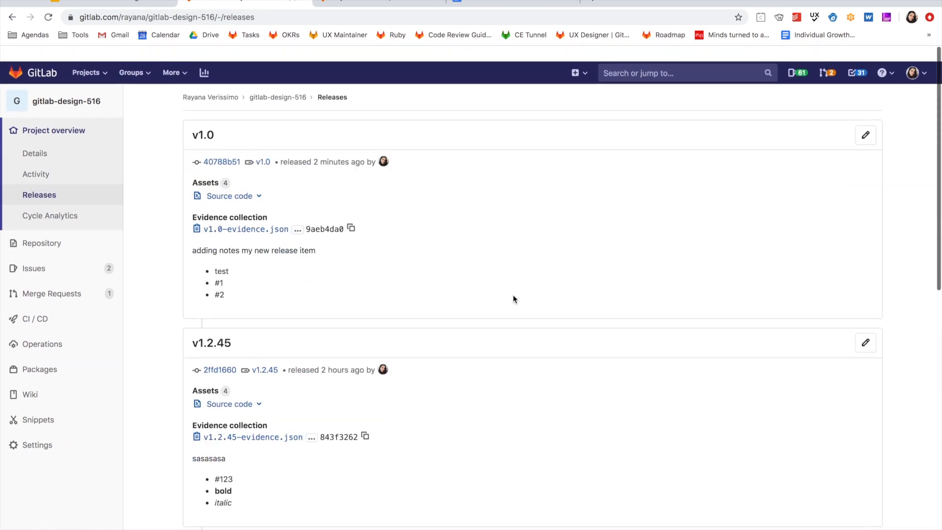
Step: Switch to the Google Slides deck, present it from the User journey slide and advance to the following slide
{"action": "left_click", "coordinate": [82, 2]}
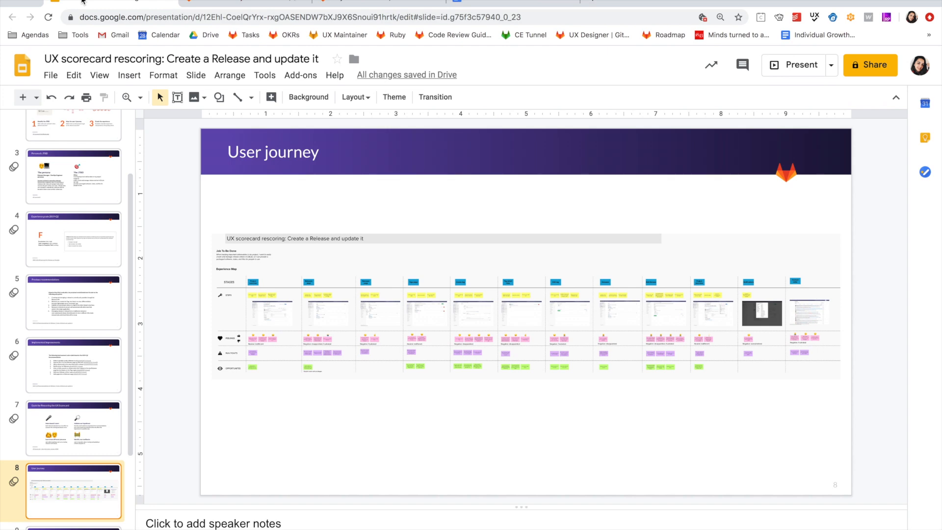
{"action": "left_click", "coordinate": [795, 60]}
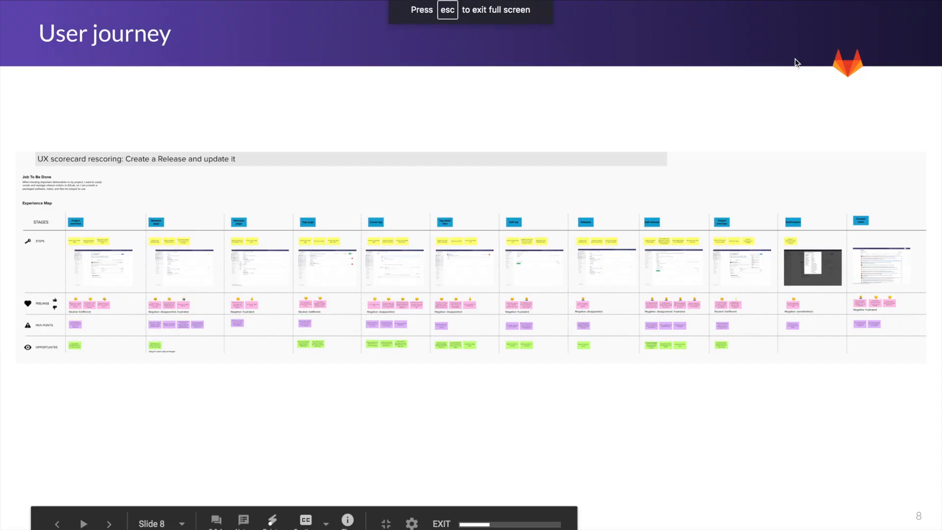
{"action": "key", "text": "Right"}
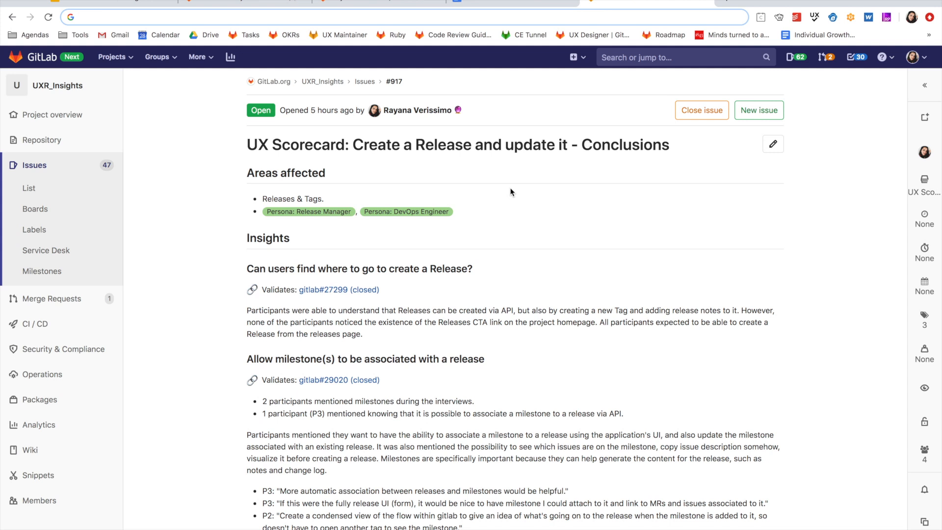
Step: Read through the insights in the issue "UX Scorecard: Create a Release and update it - Conclusions", down to the Videos section and back up
{"action": "scroll", "coordinate": [510, 191], "scroll_direction": "down", "scroll_amount": 2}
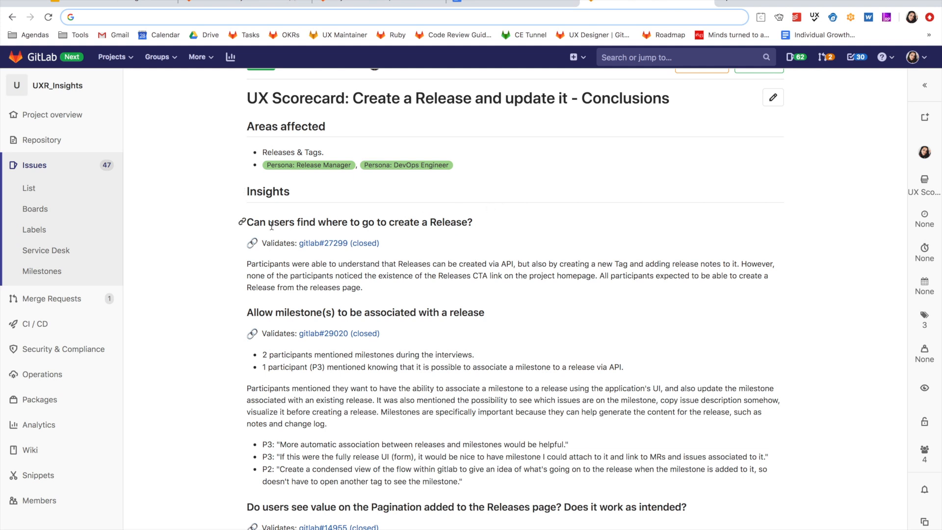
{"action": "scroll", "coordinate": [540, 245], "scroll_direction": "down", "scroll_amount": 3}
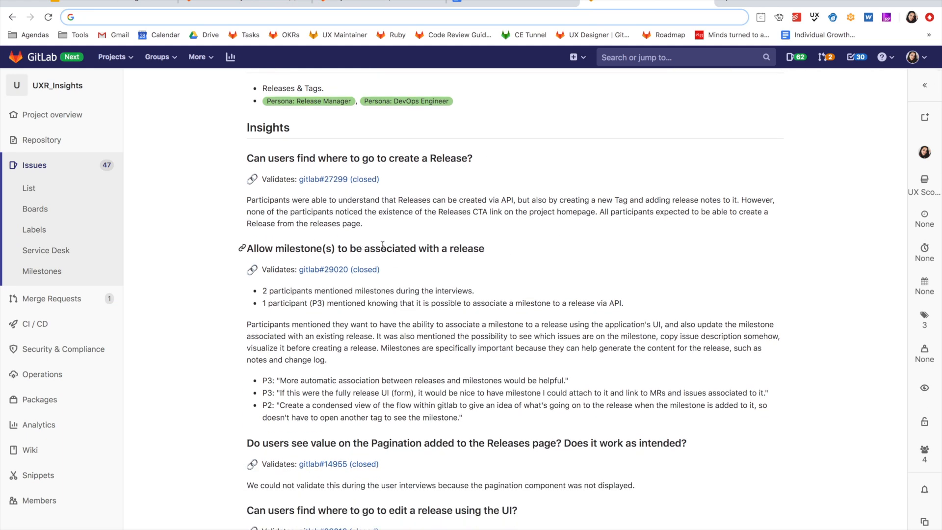
{"action": "scroll", "coordinate": [531, 245], "scroll_direction": "down", "scroll_amount": 4}
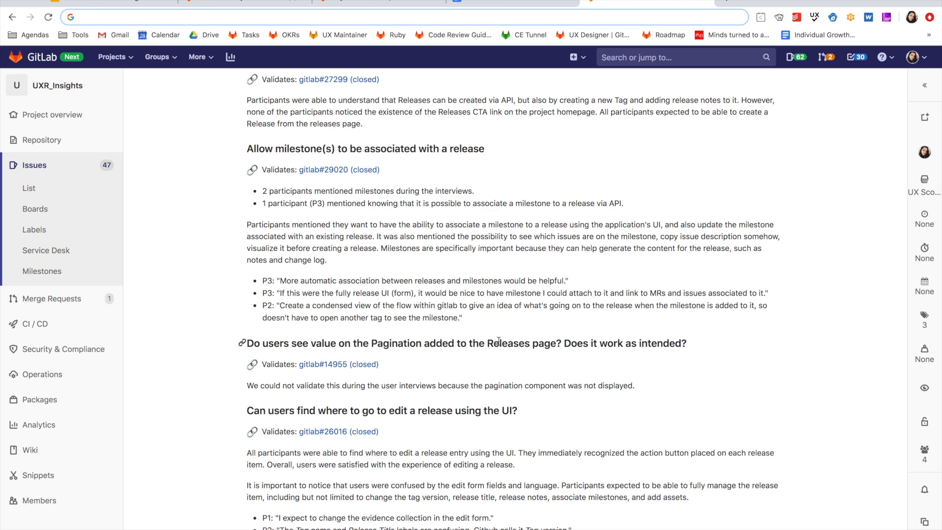
{"action": "scroll", "coordinate": [499, 340], "scroll_direction": "down", "scroll_amount": 3}
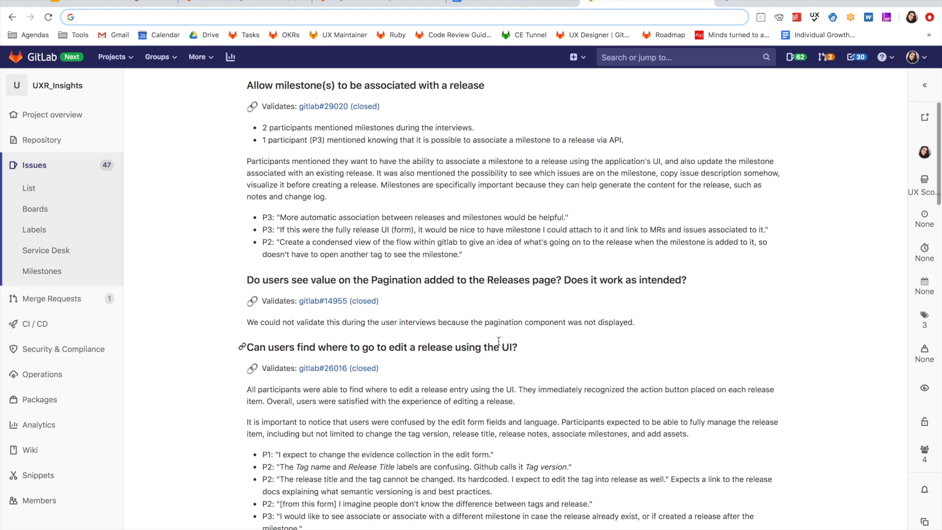
{"action": "scroll", "coordinate": [499, 341], "scroll_direction": "down", "scroll_amount": 4}
{"action": "scroll", "coordinate": [499, 344], "scroll_direction": "down", "scroll_amount": 7}
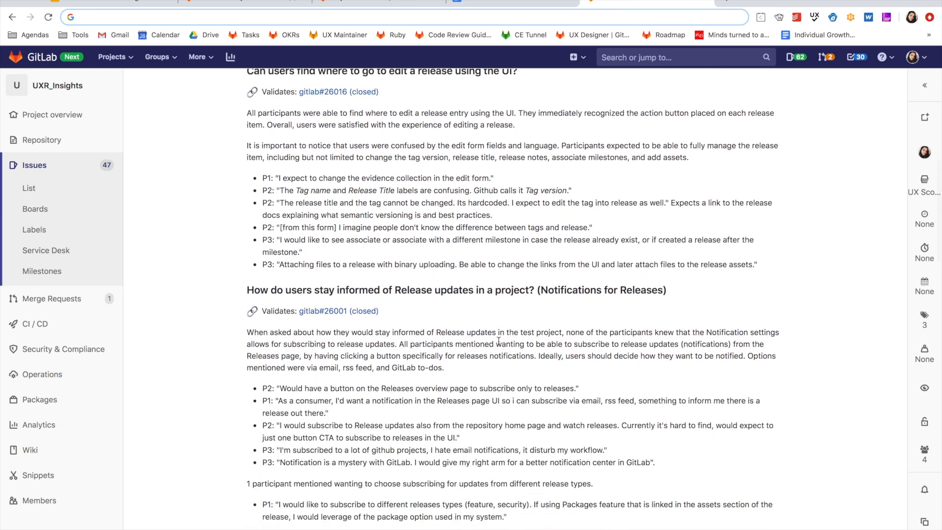
{"action": "scroll", "coordinate": [498, 340], "scroll_direction": "down", "scroll_amount": 15}
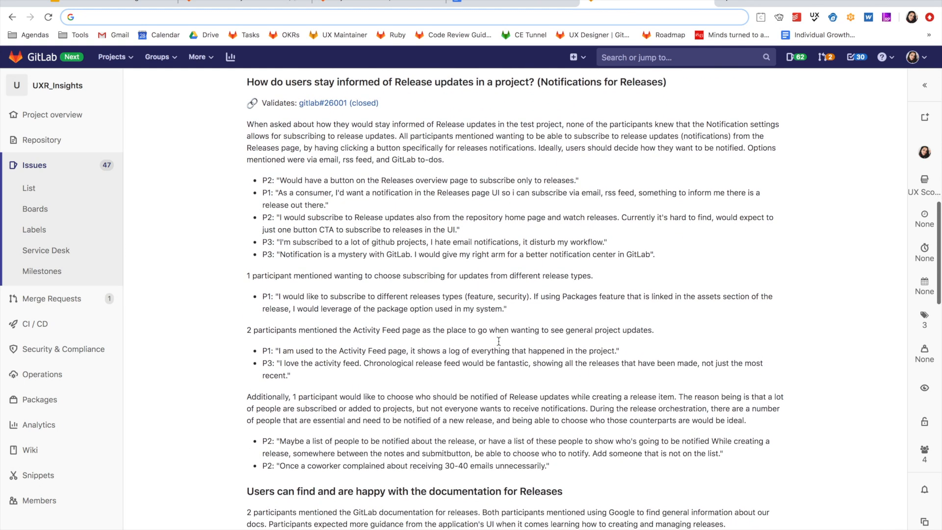
{"action": "scroll", "coordinate": [498, 340], "scroll_direction": "down", "scroll_amount": 2}
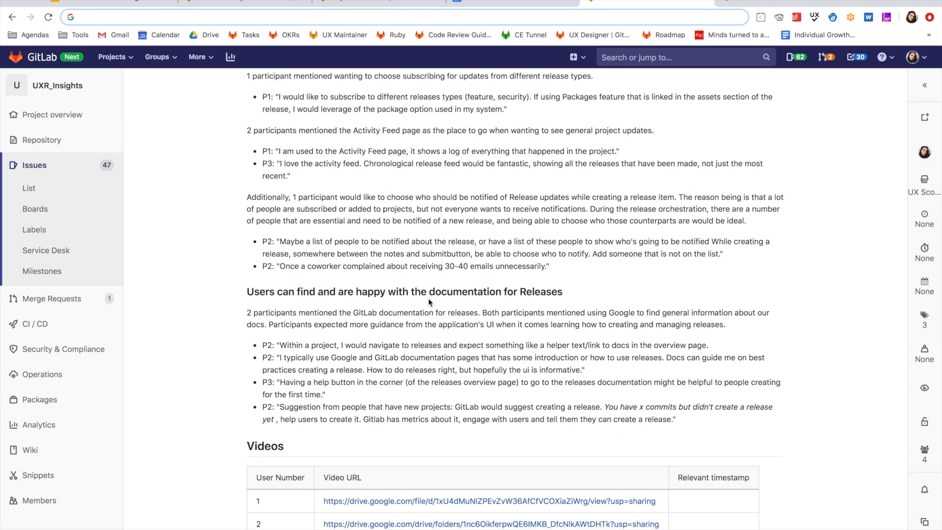
{"action": "scroll", "coordinate": [540, 288], "scroll_direction": "up", "scroll_amount": 20}
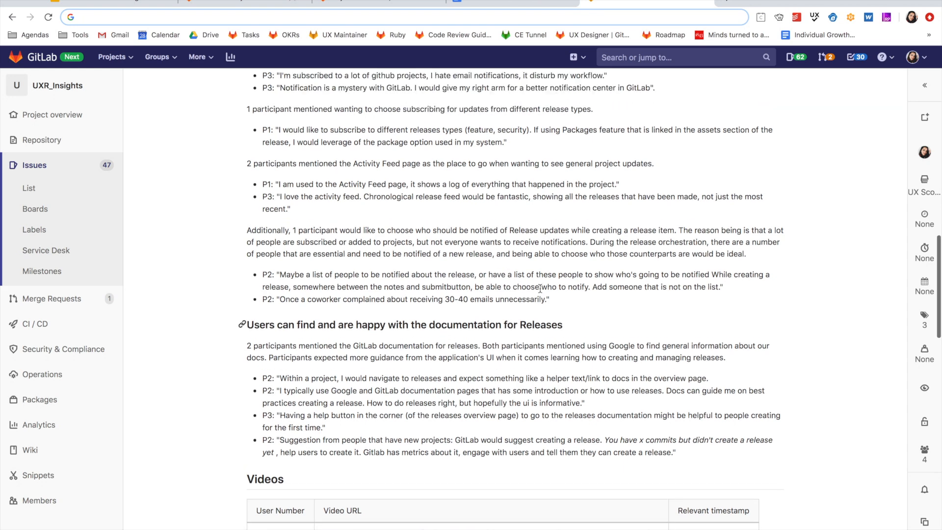
{"action": "scroll", "coordinate": [540, 292], "scroll_direction": "up", "scroll_amount": 10}
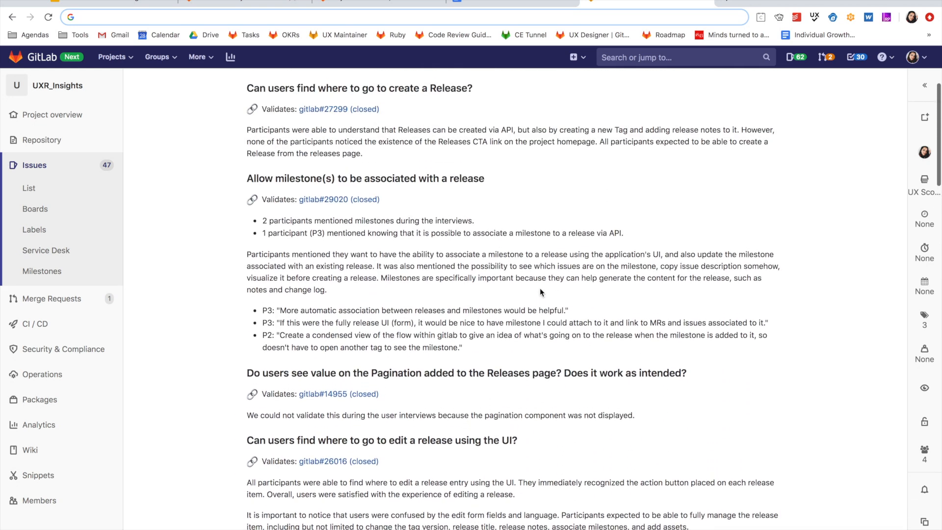